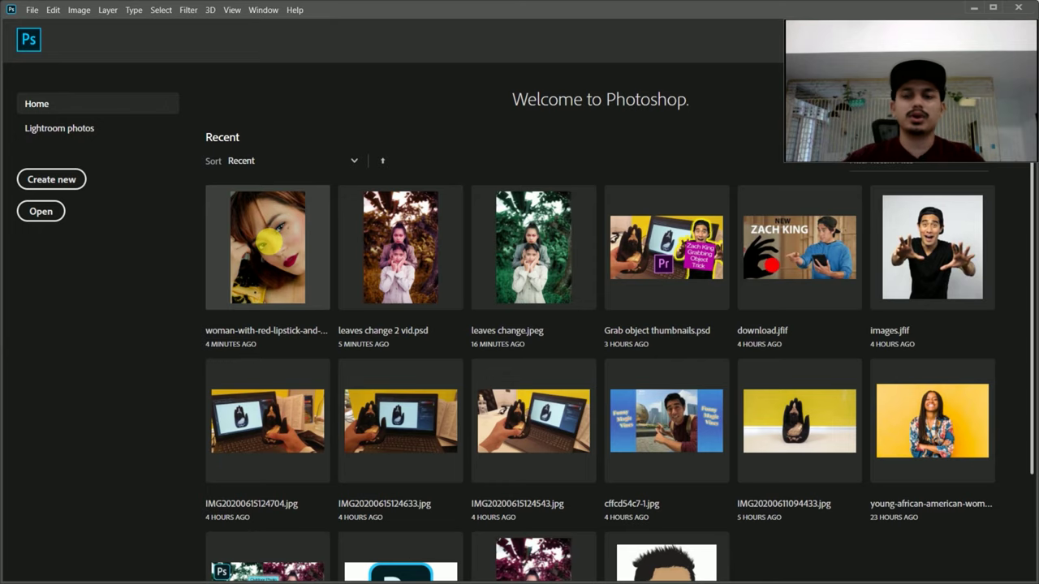
- Open the red-lipstick portrait, zoom in on the mole under her eye, and duplicate the Background layer
left_click(270, 243)
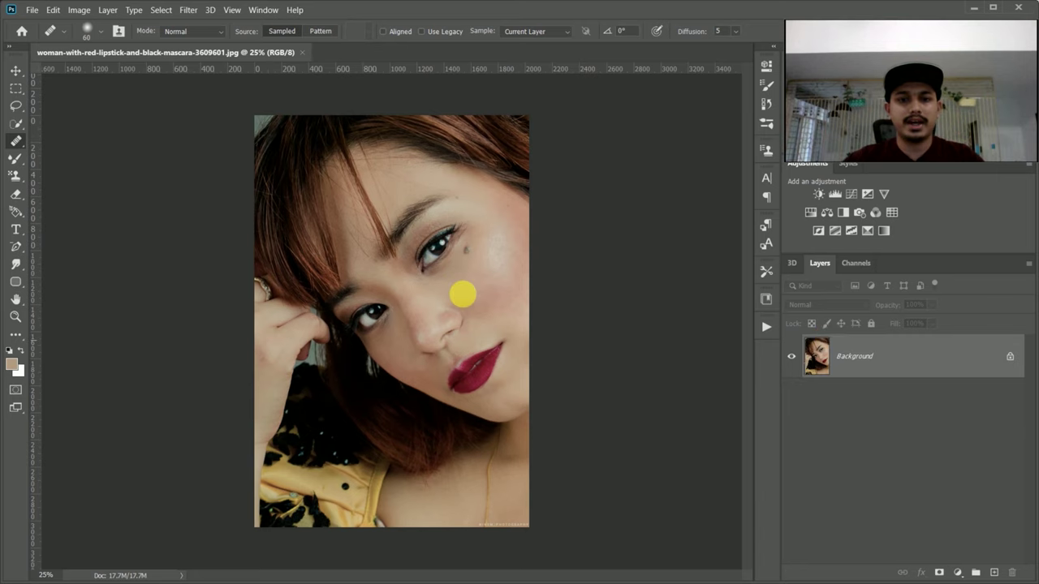
scroll(442, 304, "up", 3)
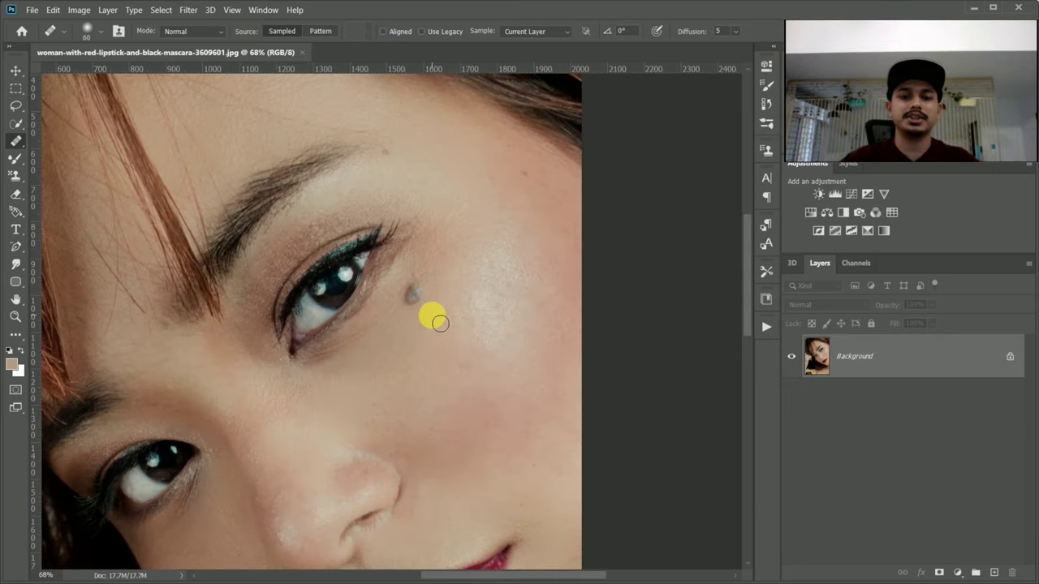
scroll(541, 279, "left", 3)
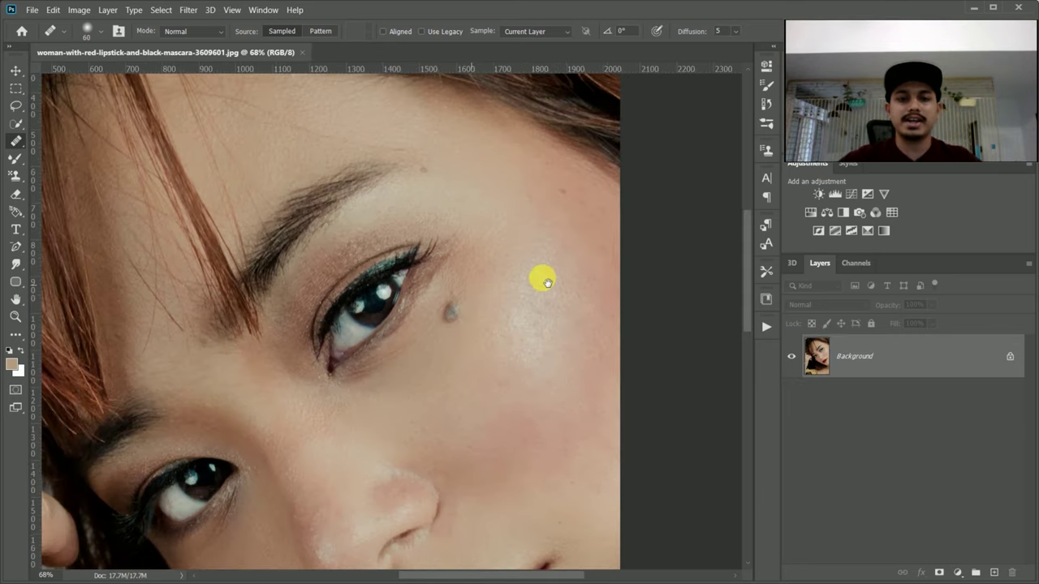
scroll(557, 329, "down", 1)
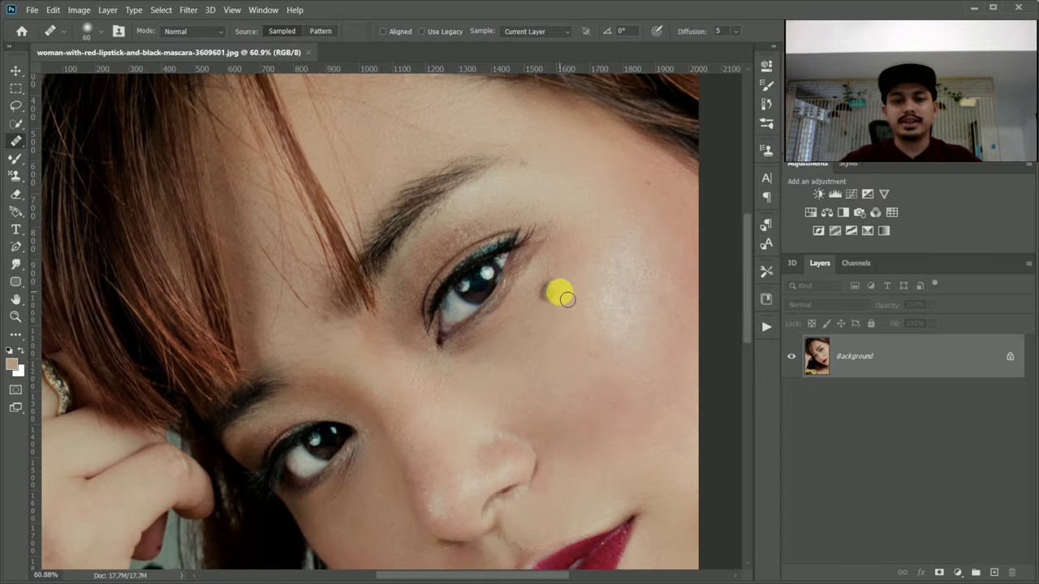
scroll(574, 297, "up", 1)
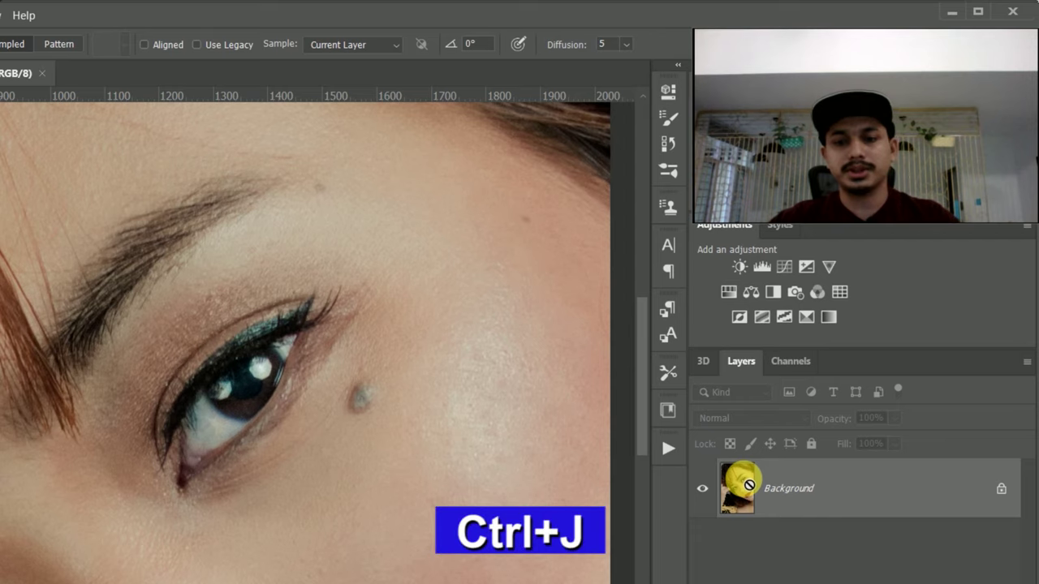
key("ctrl+j")
- Hide the original Background layer and rename the duplicate layer to 'model'
left_click(703, 549)
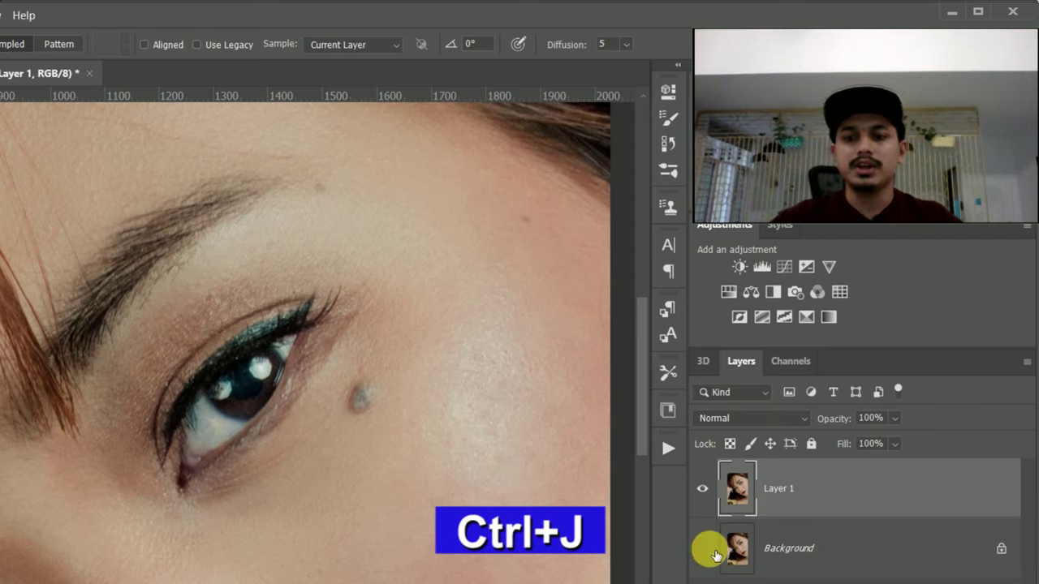
double_click(781, 490)
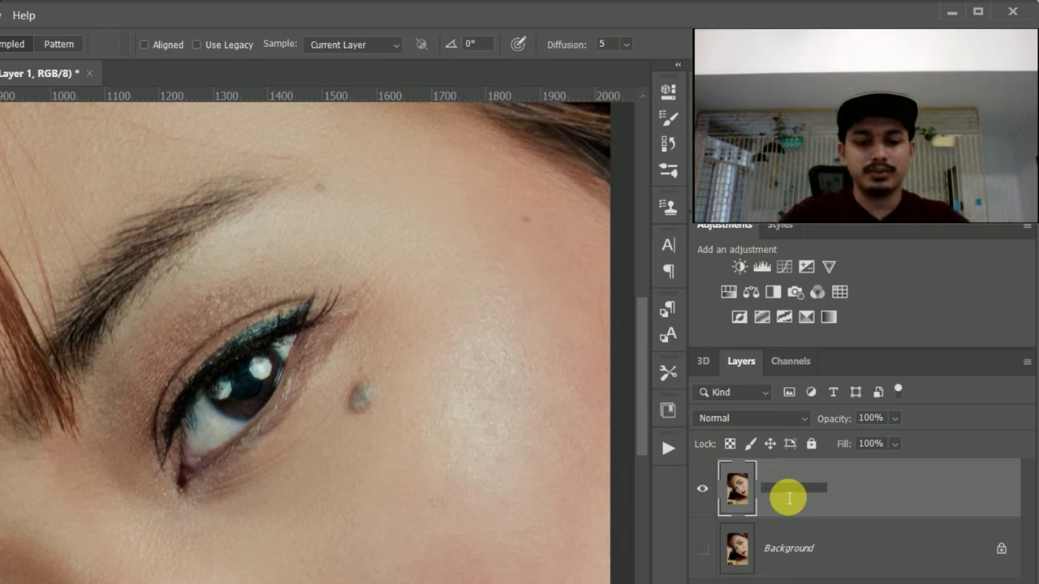
type("model")
key("Return")
scroll(548, 317, "up", 3)
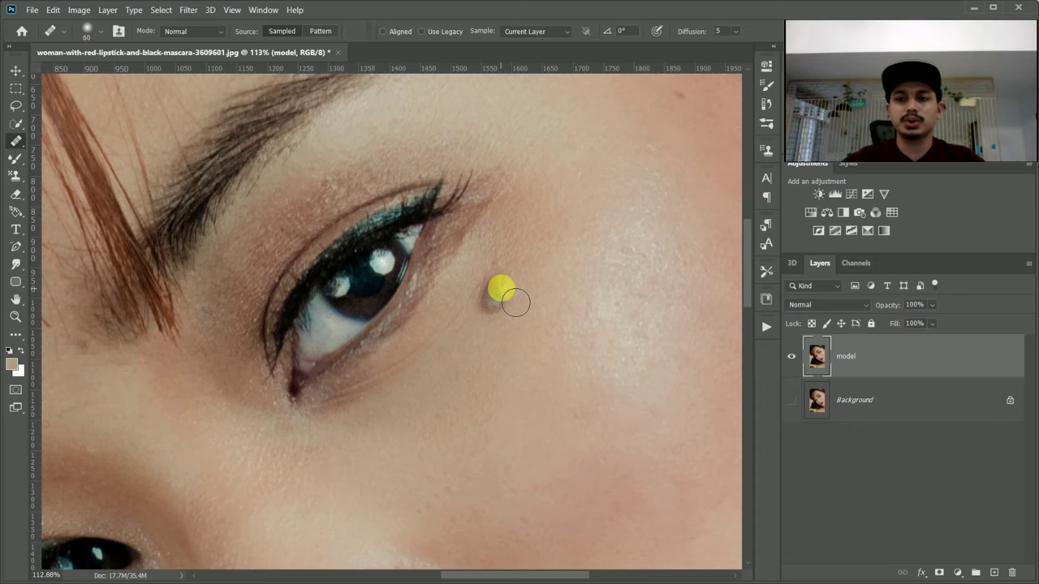
right_click(21, 147)
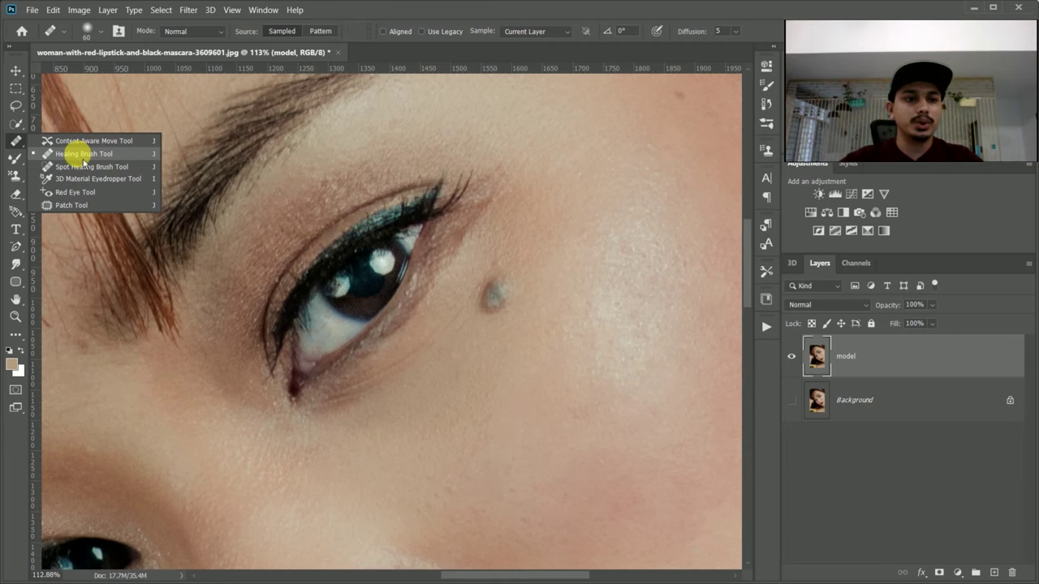
- Switch to the Healing Brush with Normal mode, a 60 px 0% hardness brush, and Sampled source
left_click(59, 154)
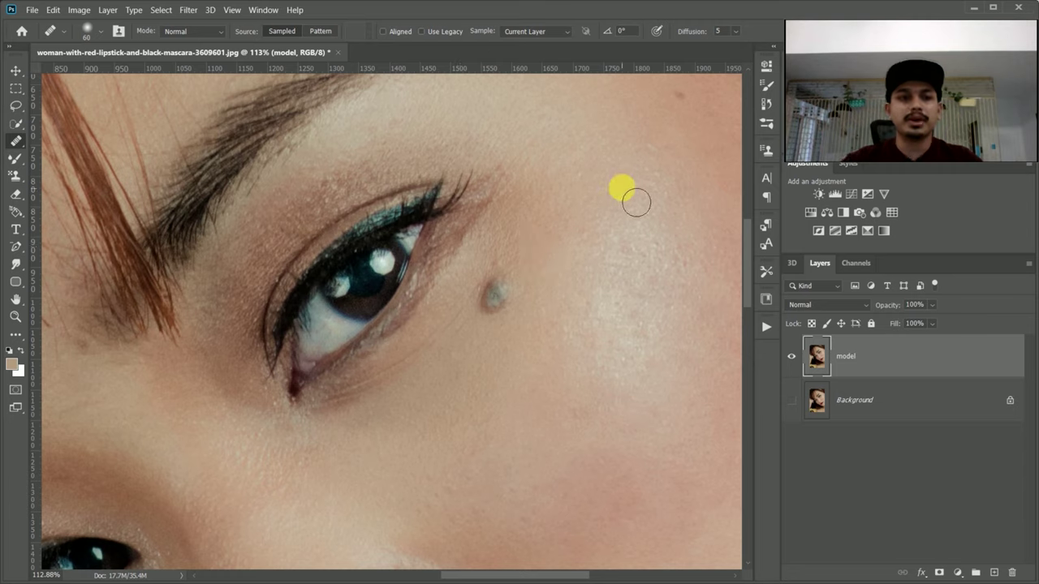
left_click(202, 36)
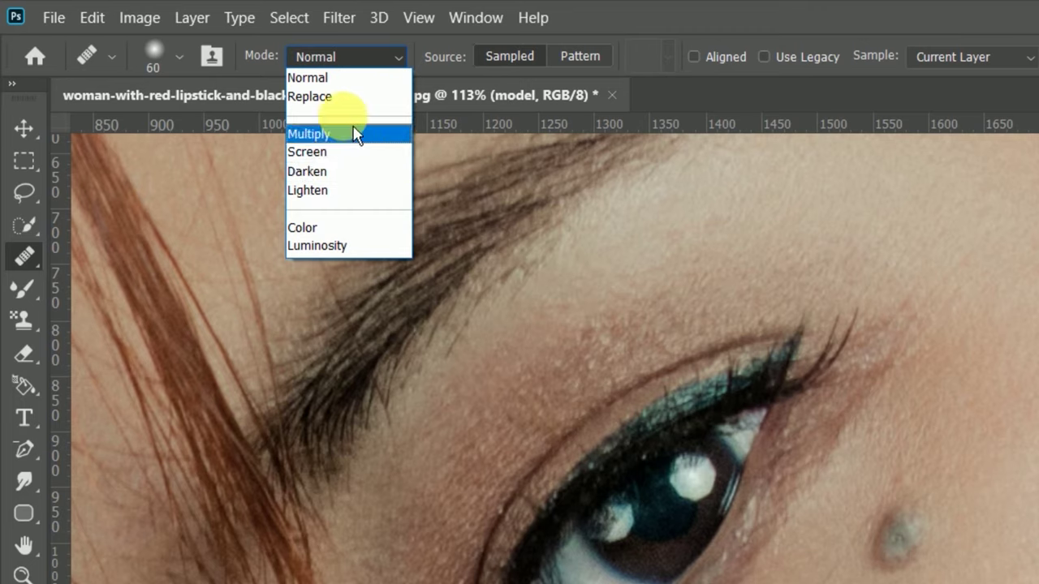
left_click(351, 85)
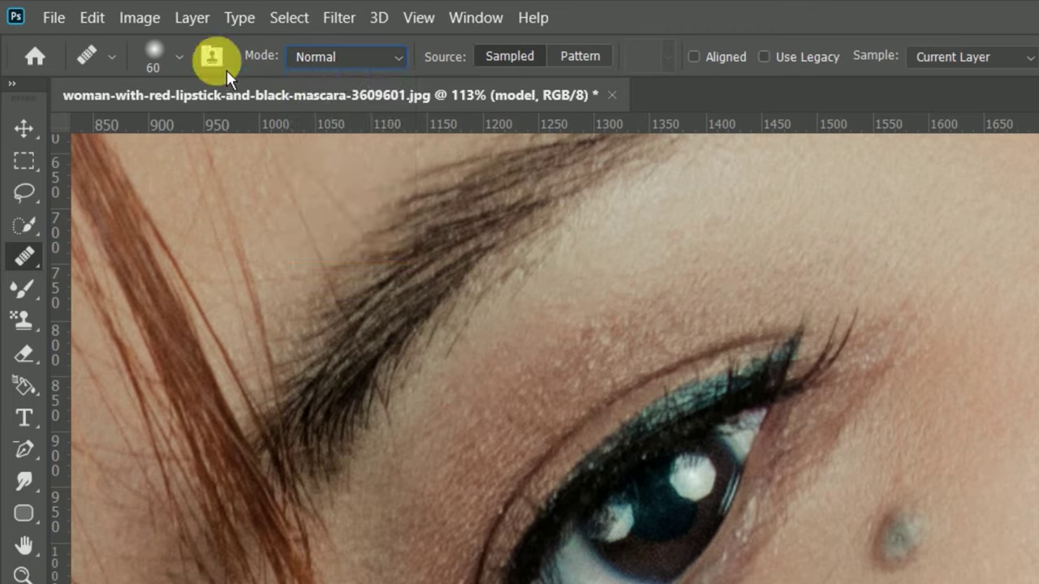
left_click(180, 56)
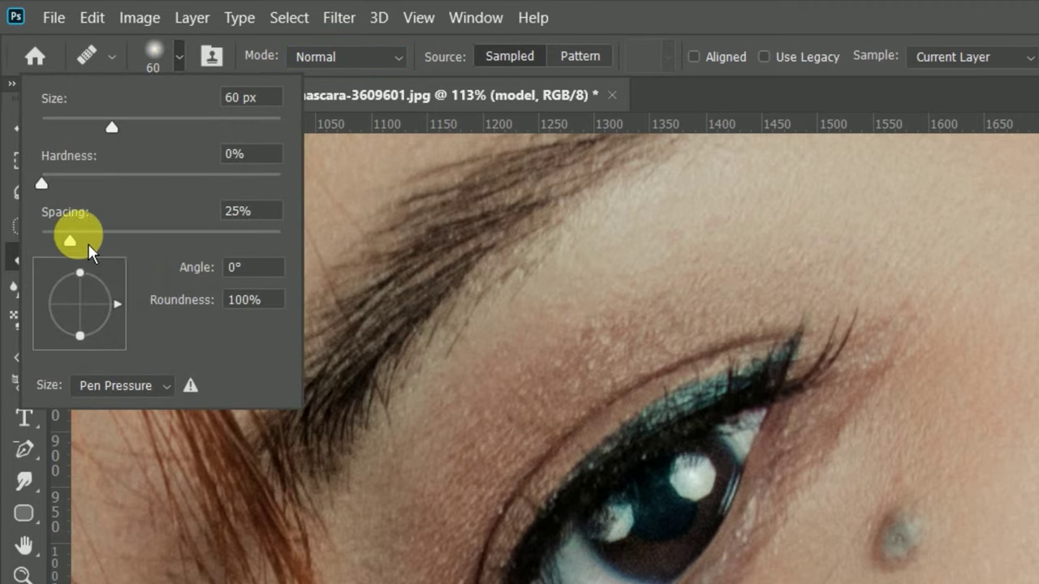
left_click(180, 57)
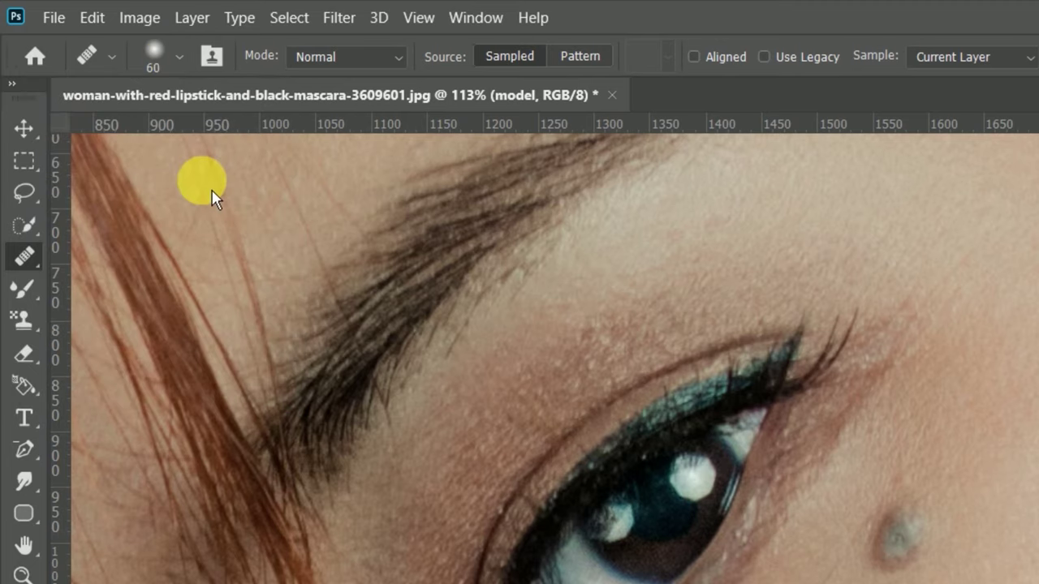
left_click(513, 56)
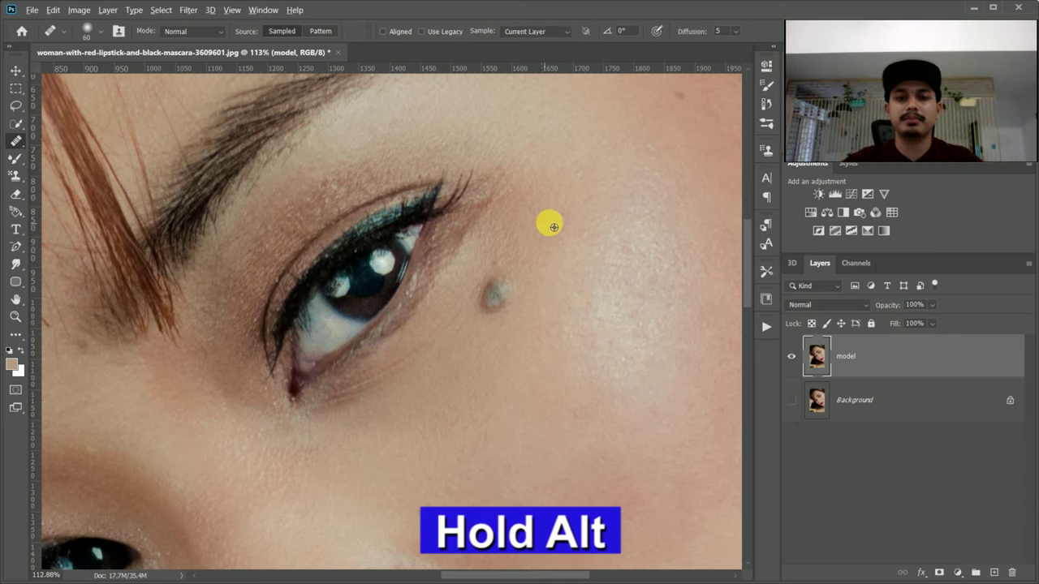
- Sample clean cheek skin and heal away the grey mole below the eye
left_click(520, 231, "alt")
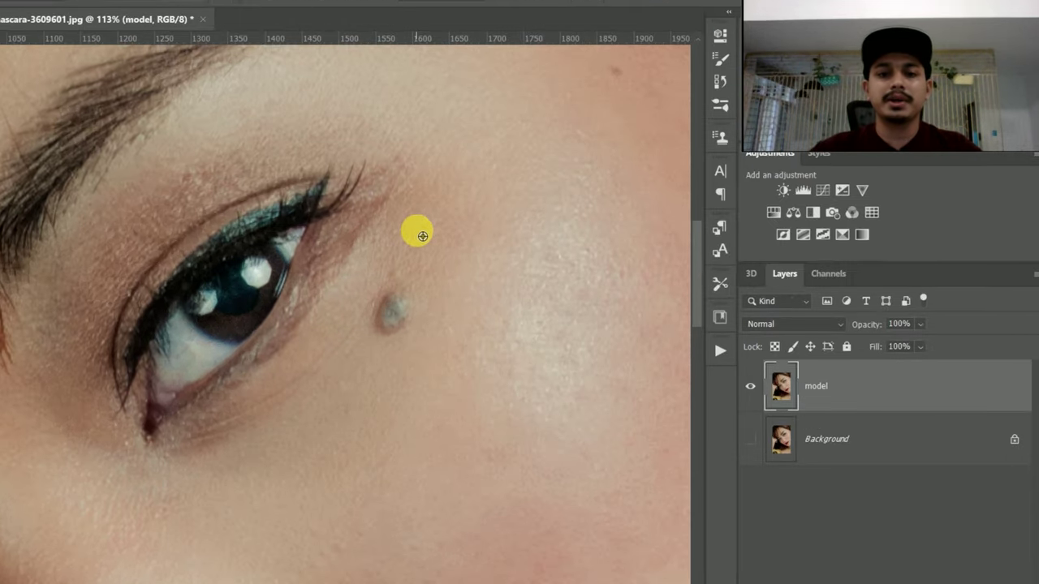
left_click(397, 315)
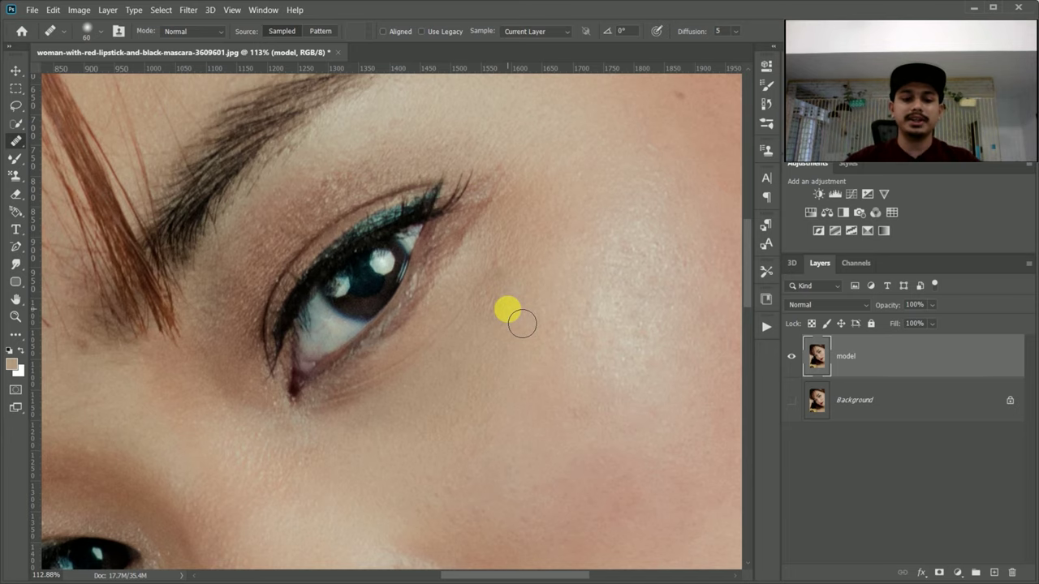
scroll(522, 321, "up", 2)
scroll(592, 276, "up", 3)
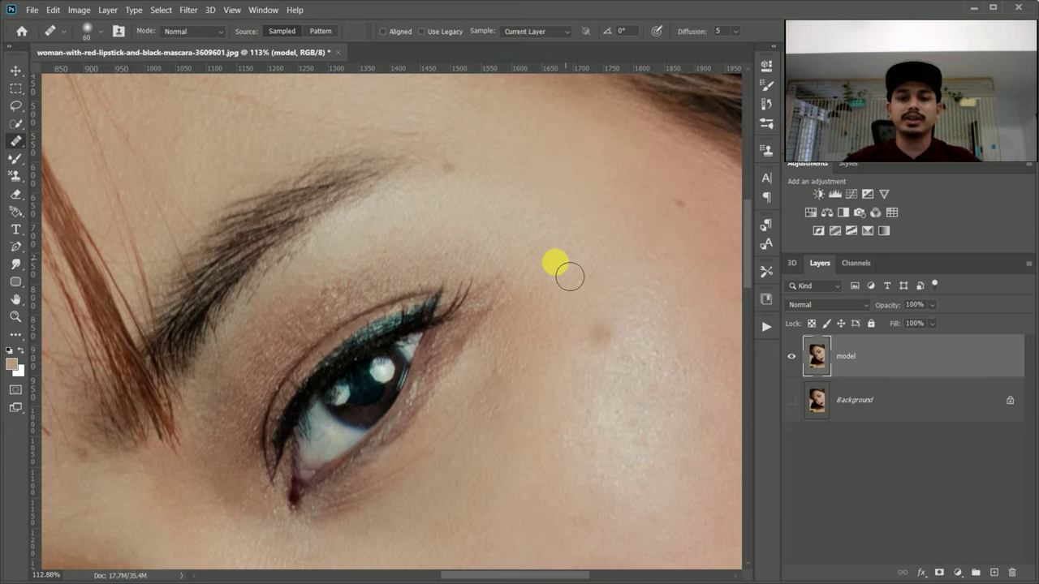
scroll(568, 277, "up", 2)
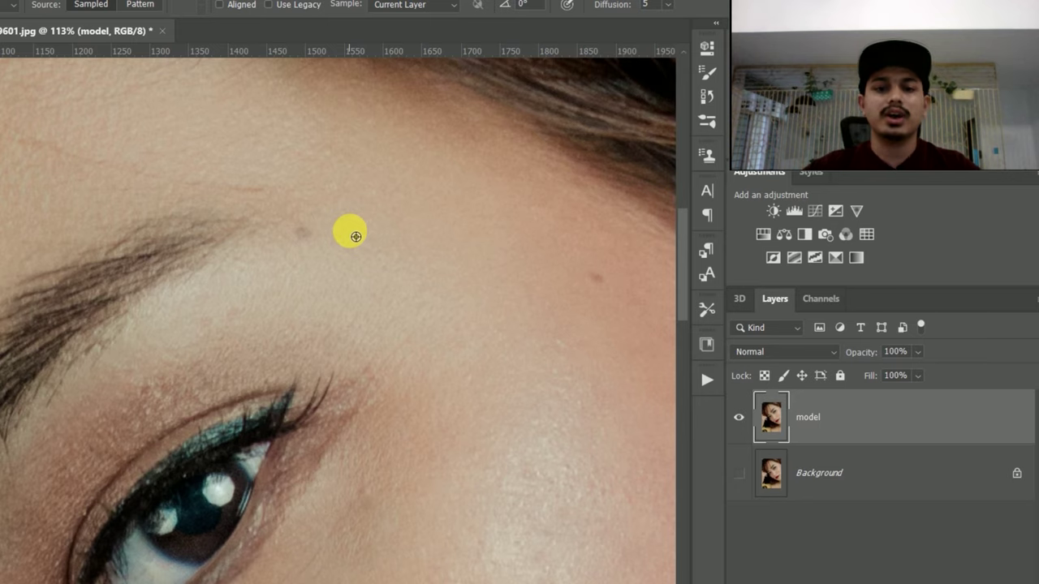
- Sample clean forehead skin and heal the small forehead blemish, then zoom out to the face
left_click(351, 241, "alt")
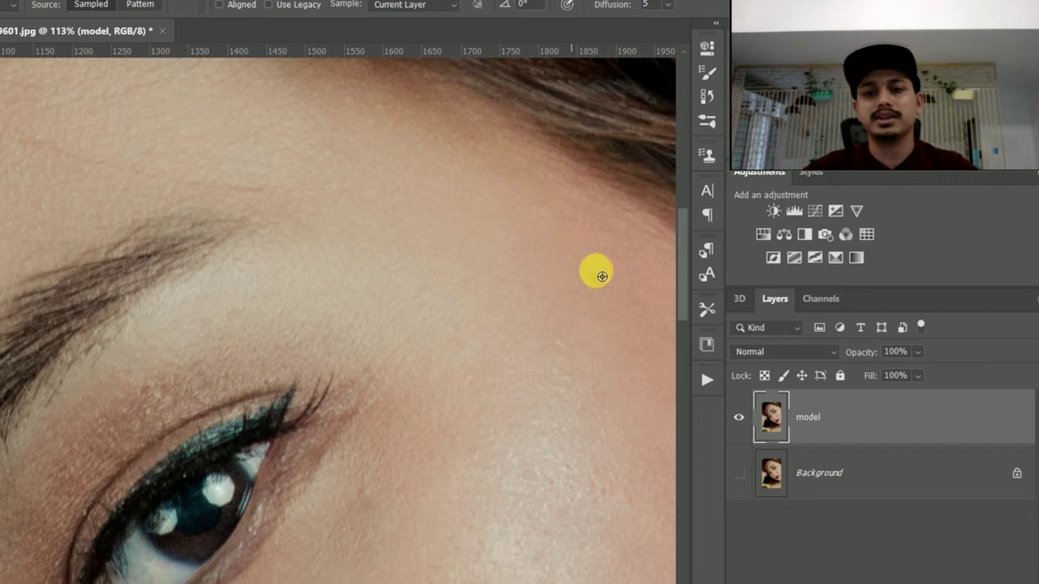
left_click(616, 297)
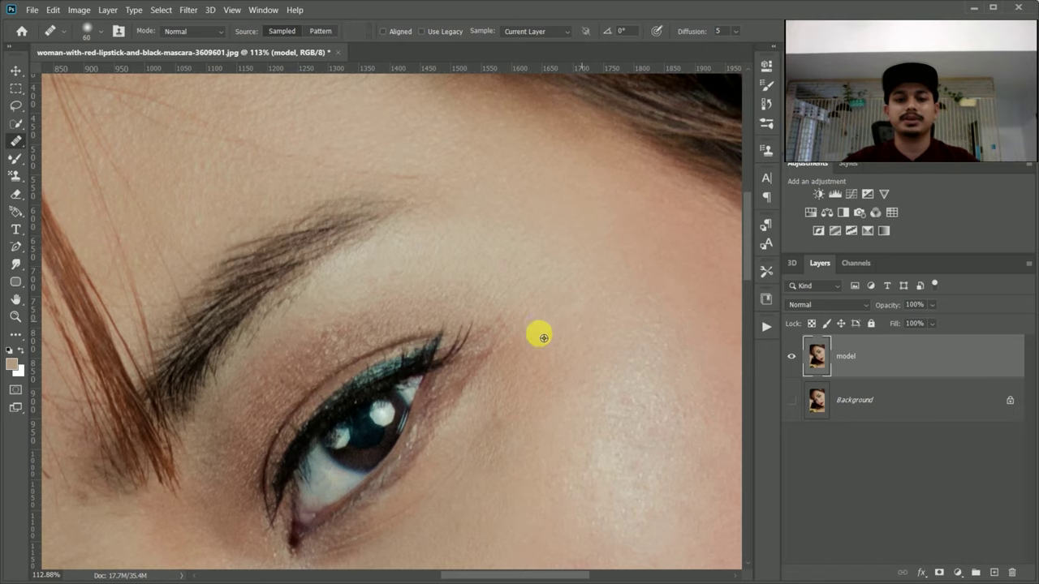
scroll(382, 455, "down", 2)
scroll(511, 393, "down", 5)
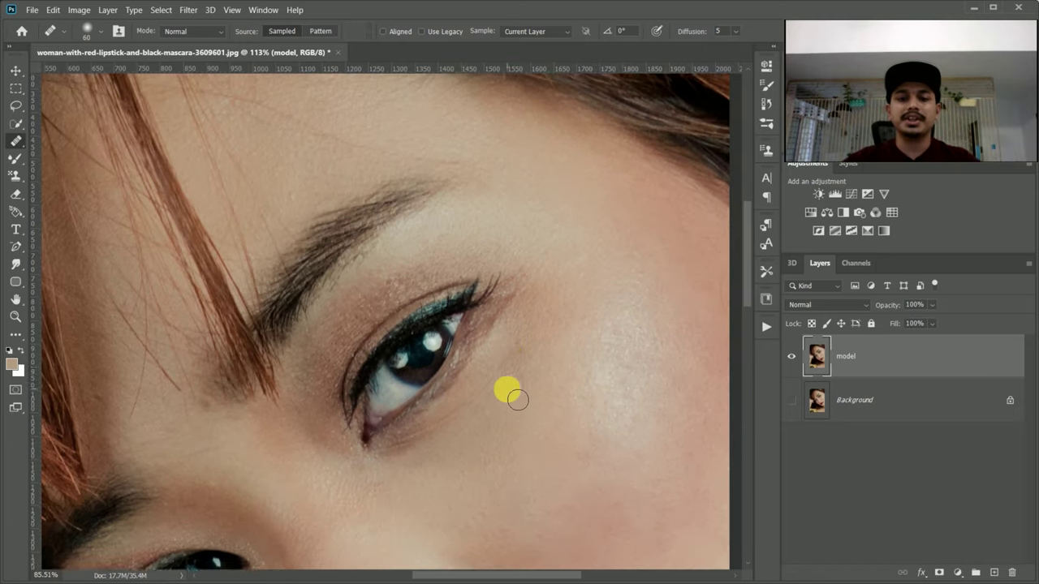
scroll(507, 390, "down", 1)
scroll(507, 390, "down", 3)
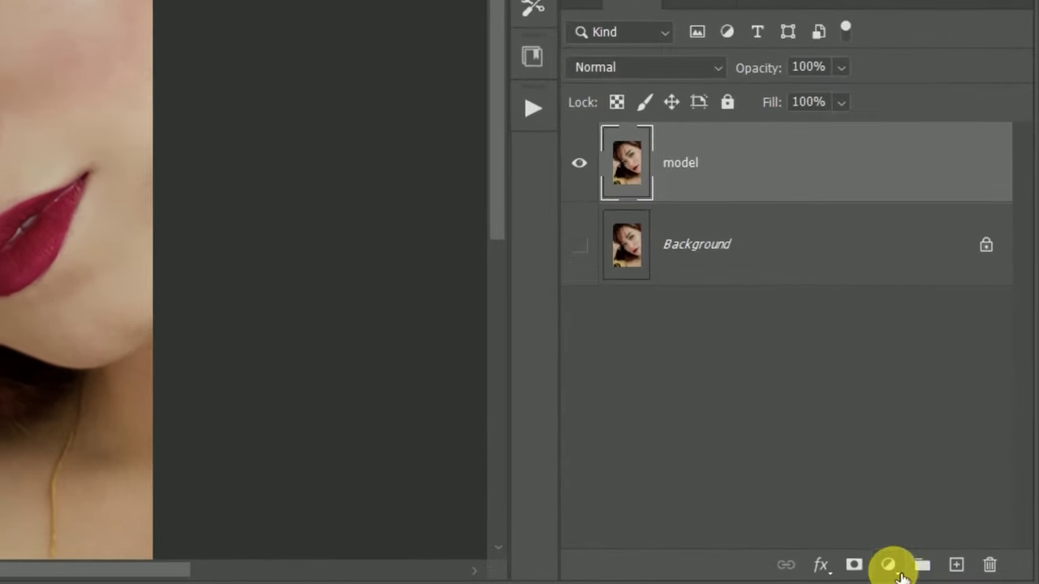
- Add a black Solid Color fill layer, Color Fill 1, above the model layer and select it
left_click(897, 568)
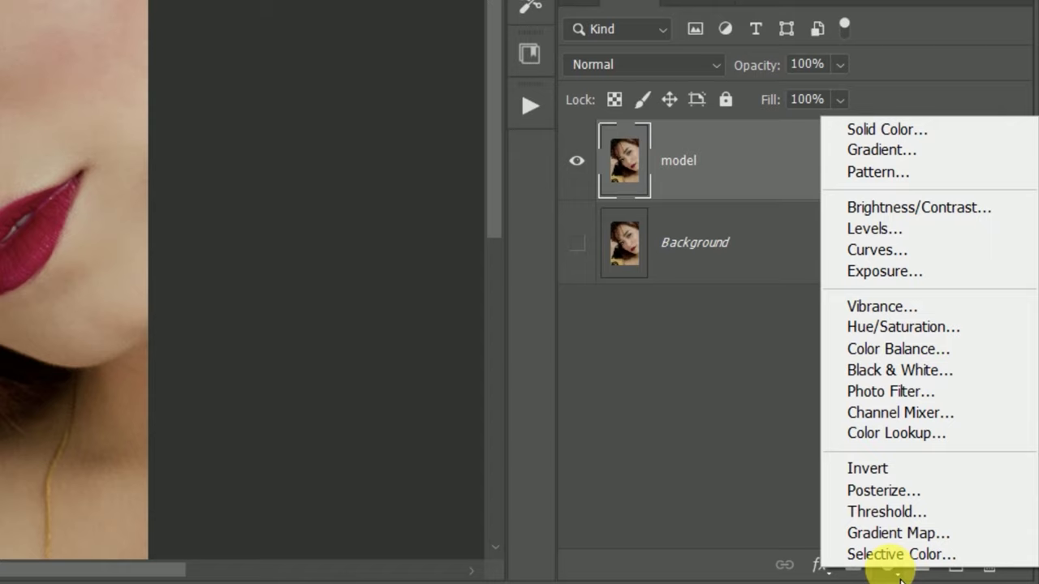
left_click(881, 130)
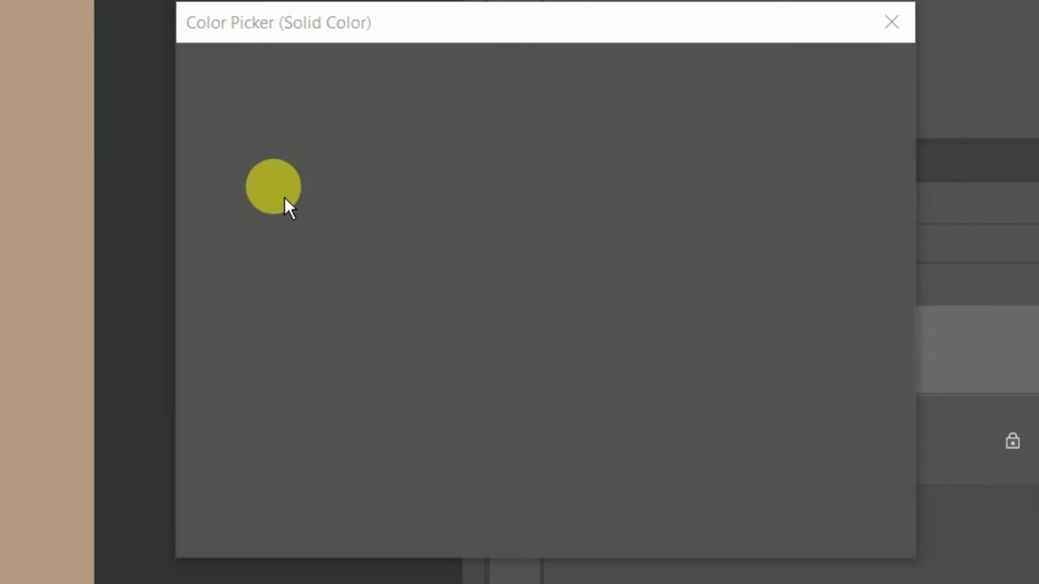
left_click(713, 302)
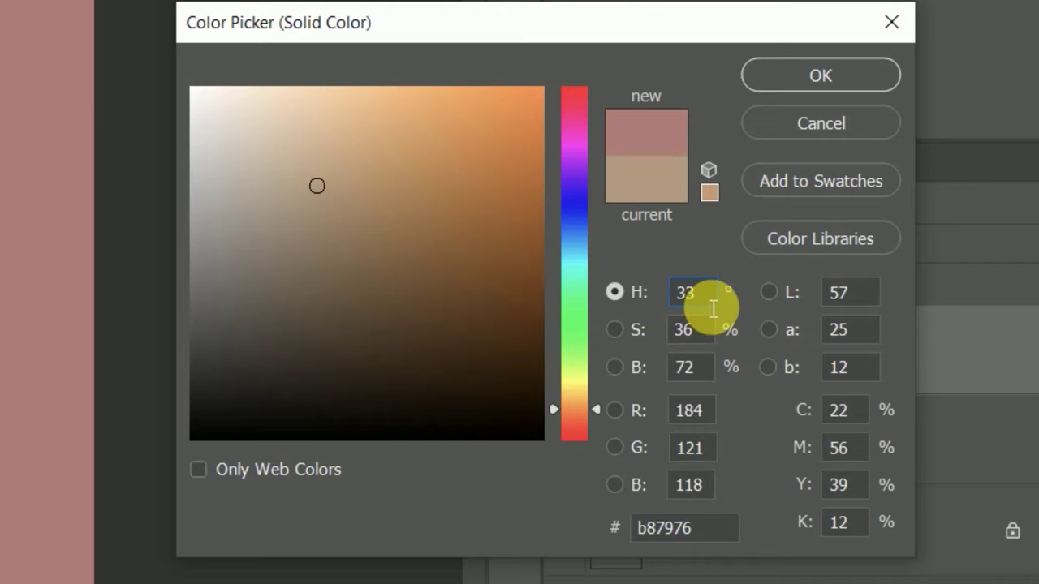
key("BackSpace")
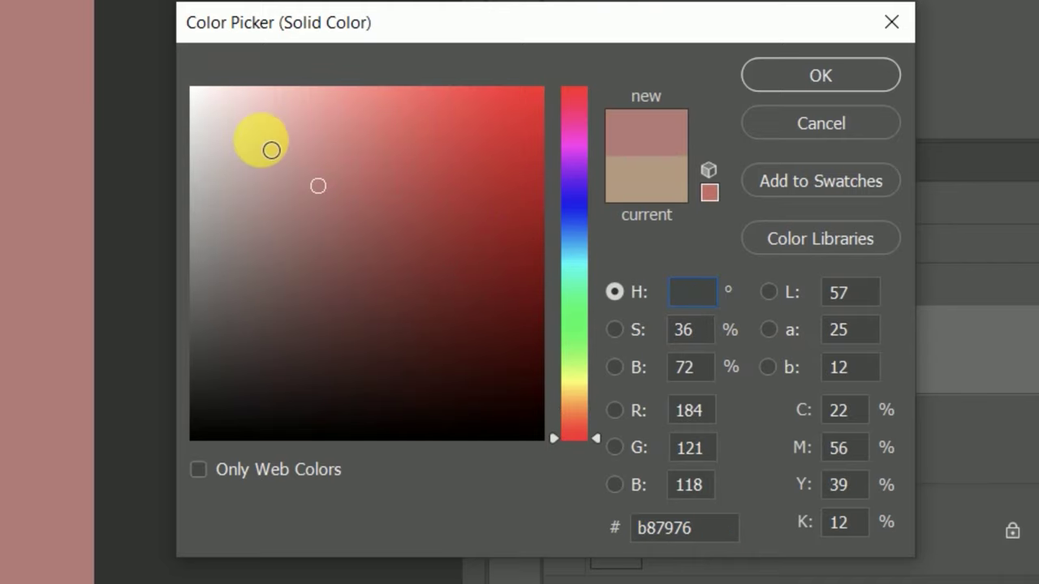
left_click(196, 246)
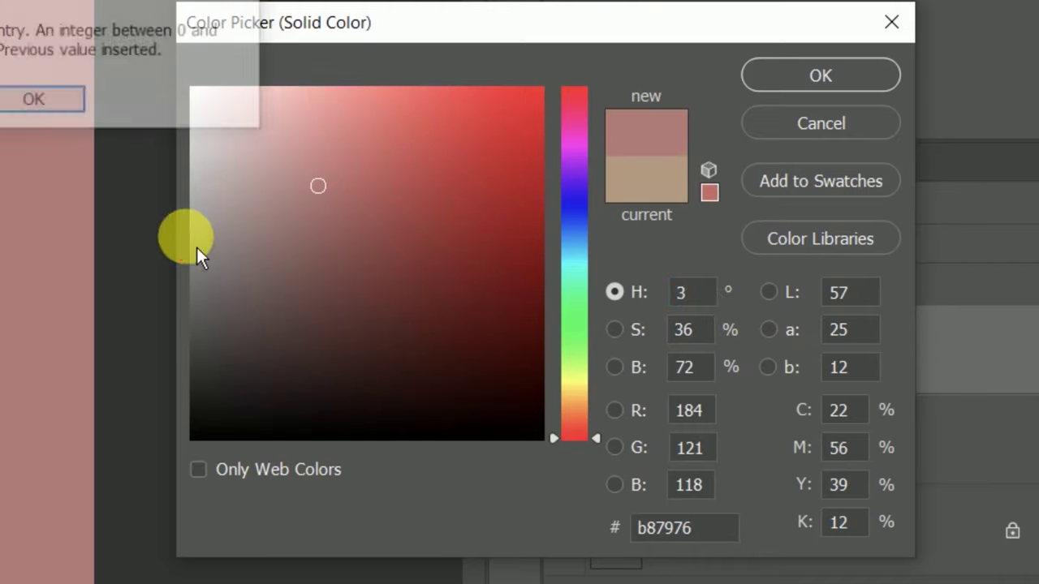
left_click(692, 292)
left_click(75, 100)
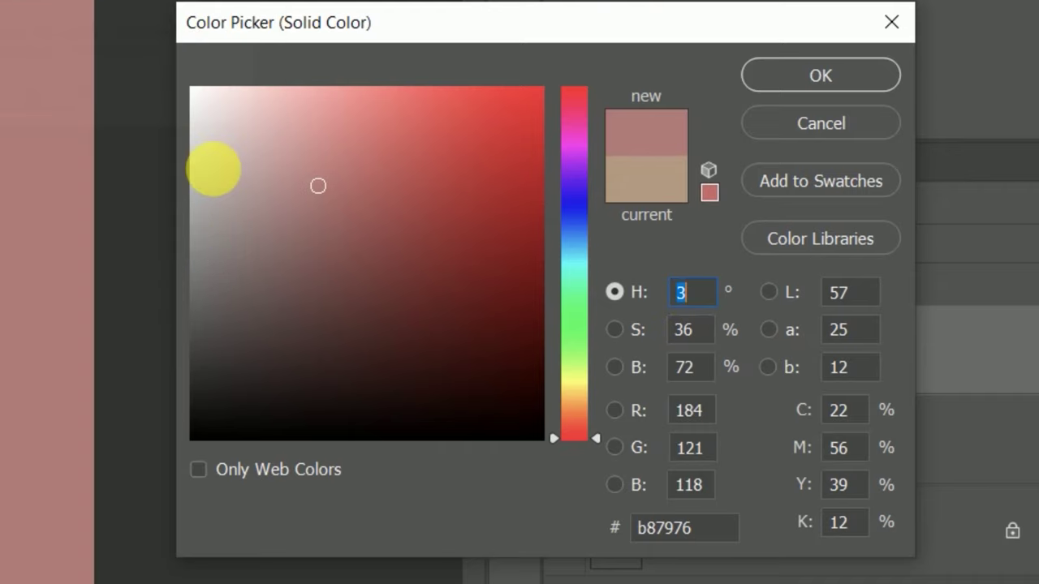
key("BackSpace")
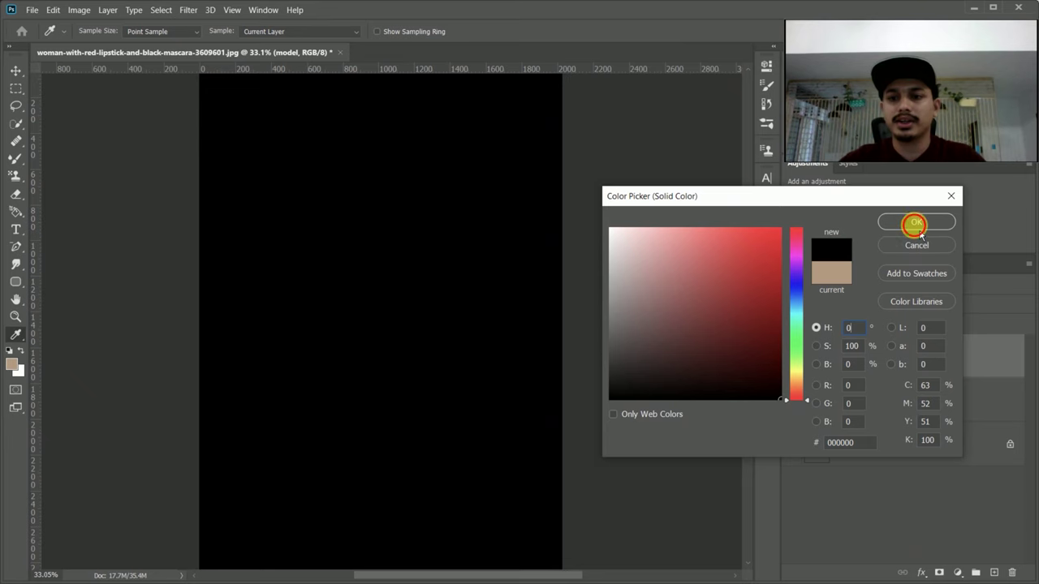
left_click(821, 74)
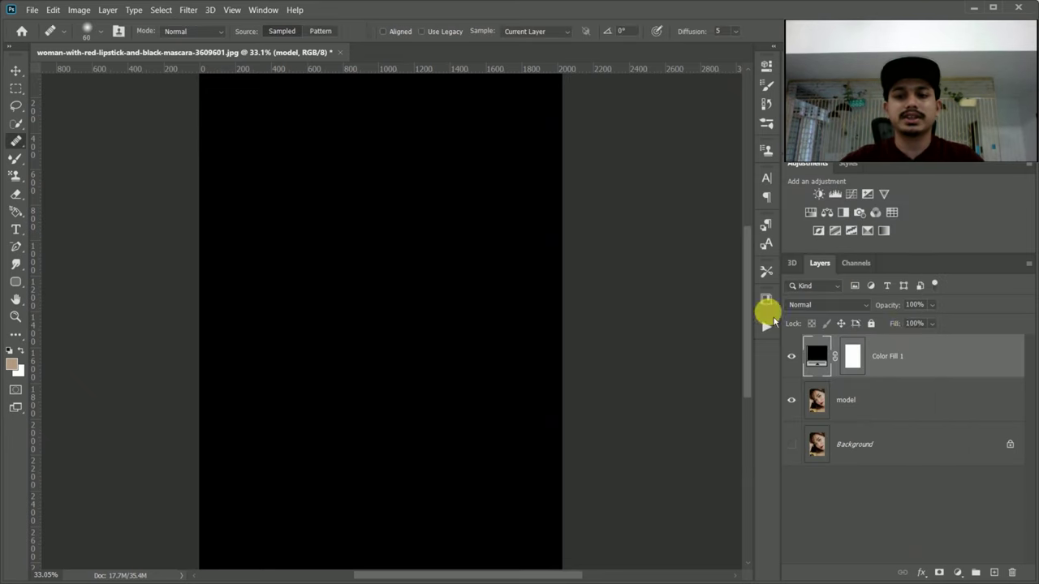
left_click(817, 356)
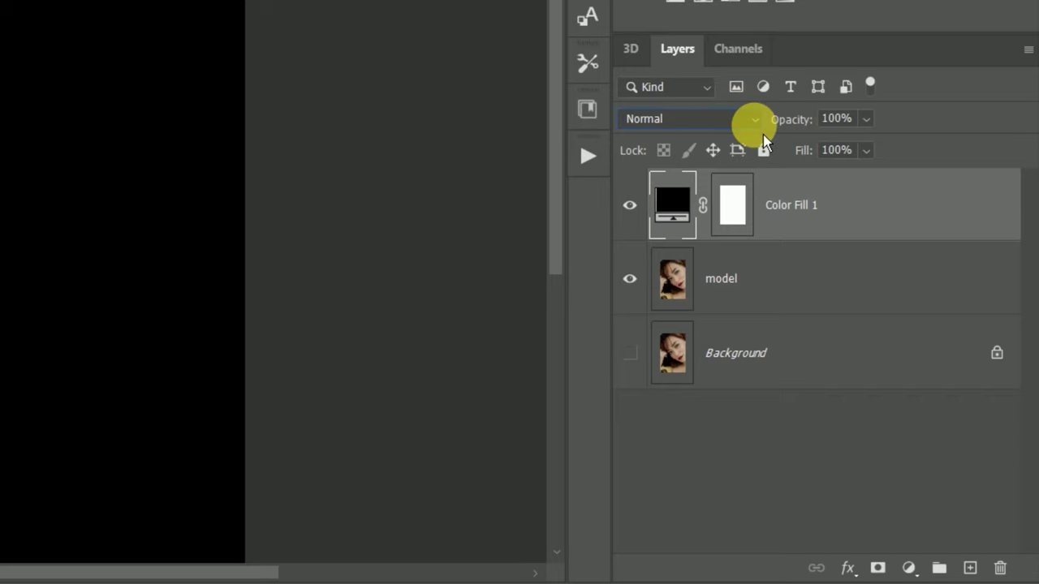
- Set Color Fill 1 to Soft Light blend mode and change its fill to light grey #bebdbd
left_click(865, 305)
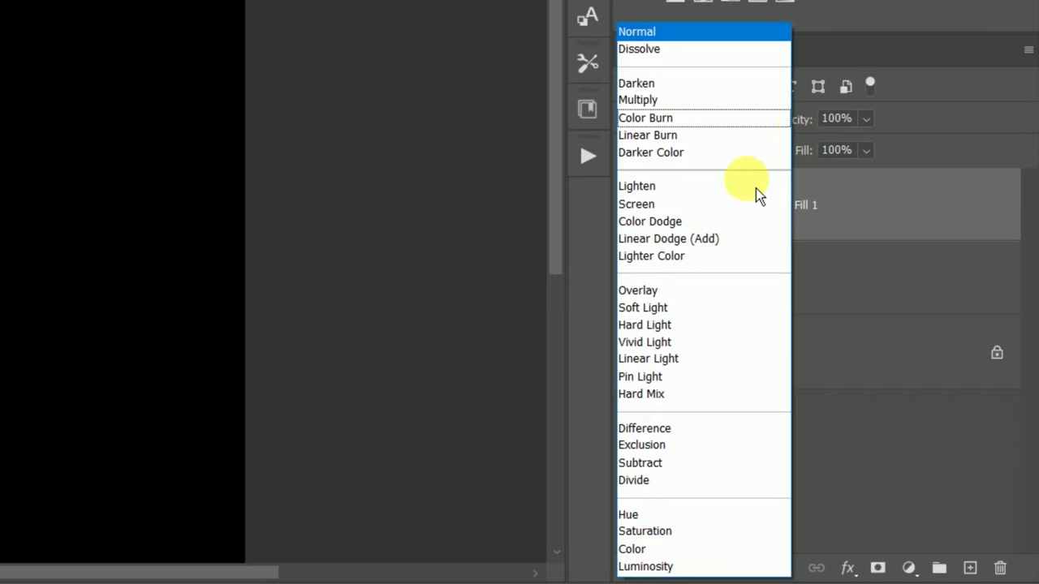
left_click(669, 315)
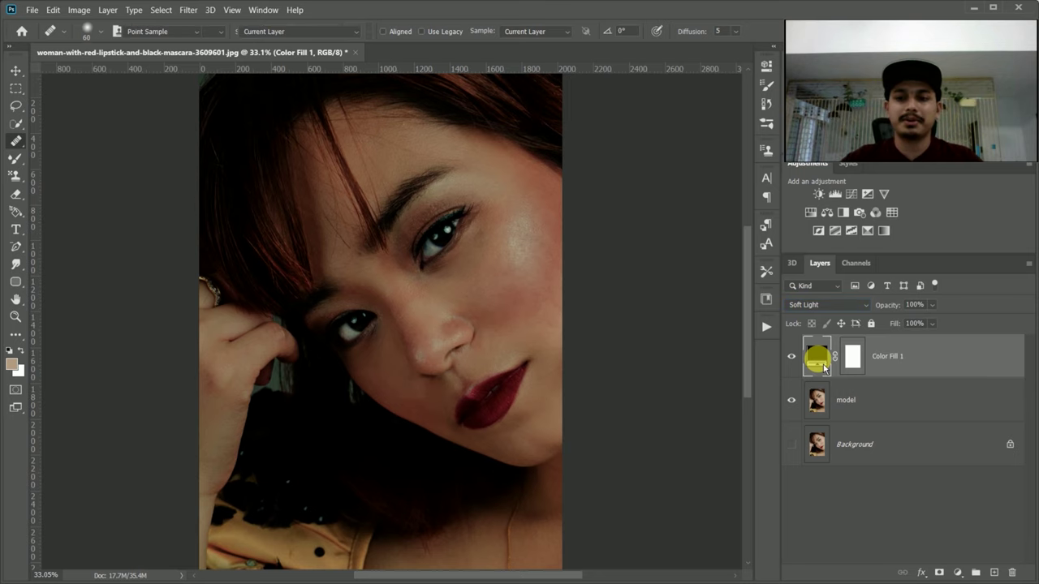
double_click(822, 363)
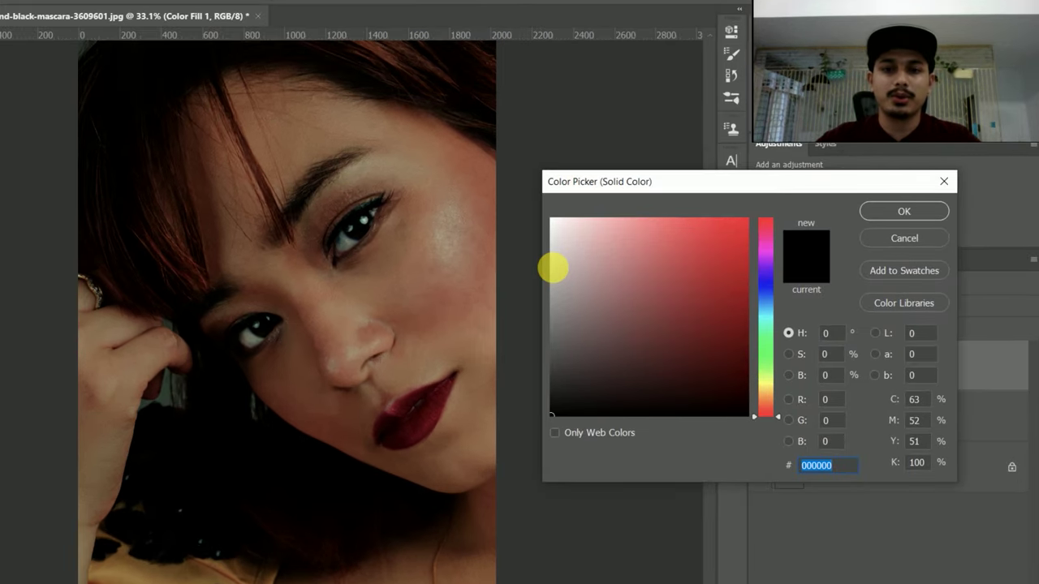
left_click(558, 271)
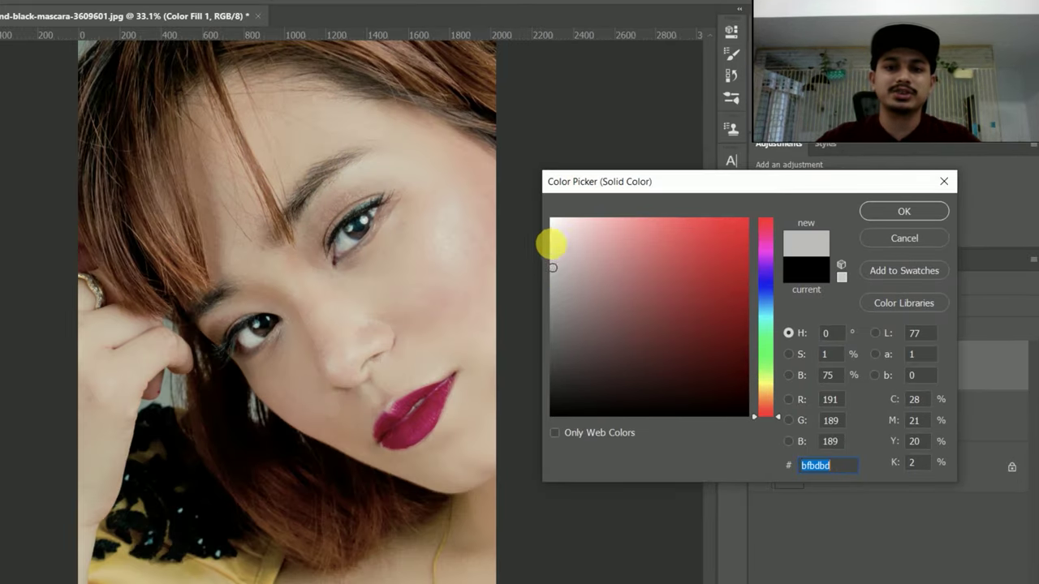
left_click(551, 252)
left_click_drag(549, 232, 549, 233)
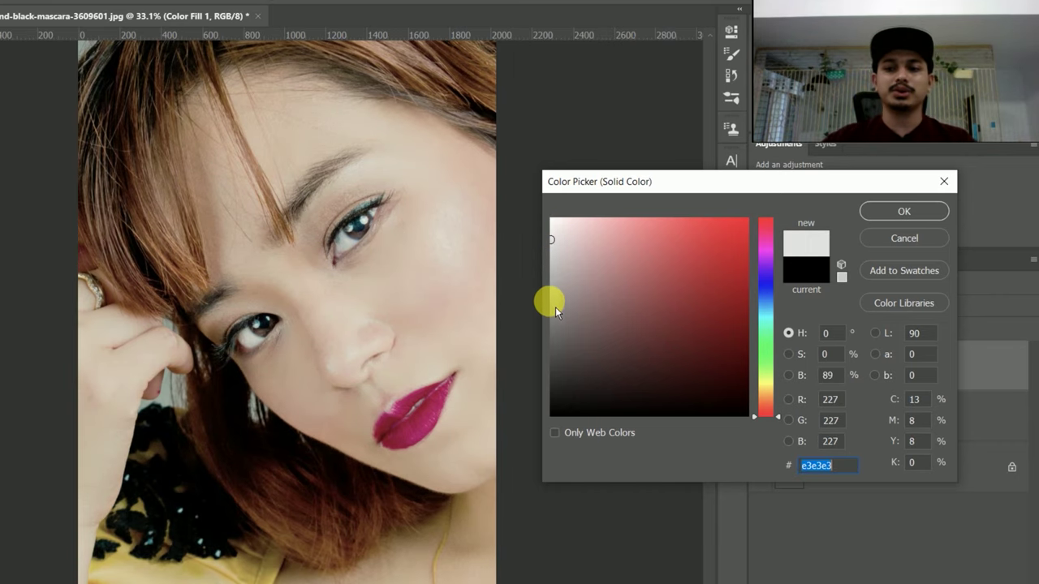
left_click(556, 331)
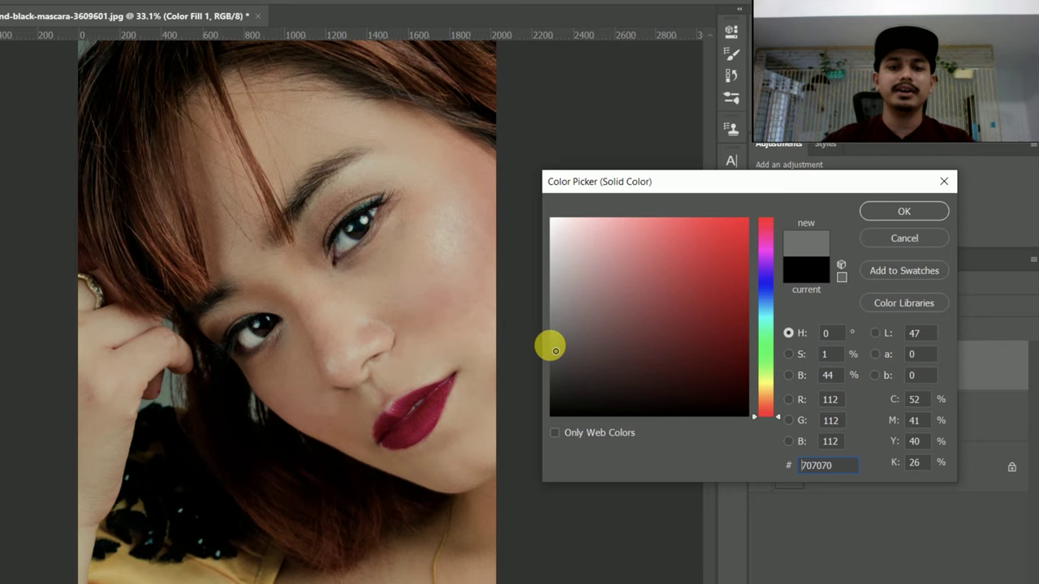
left_click(554, 294)
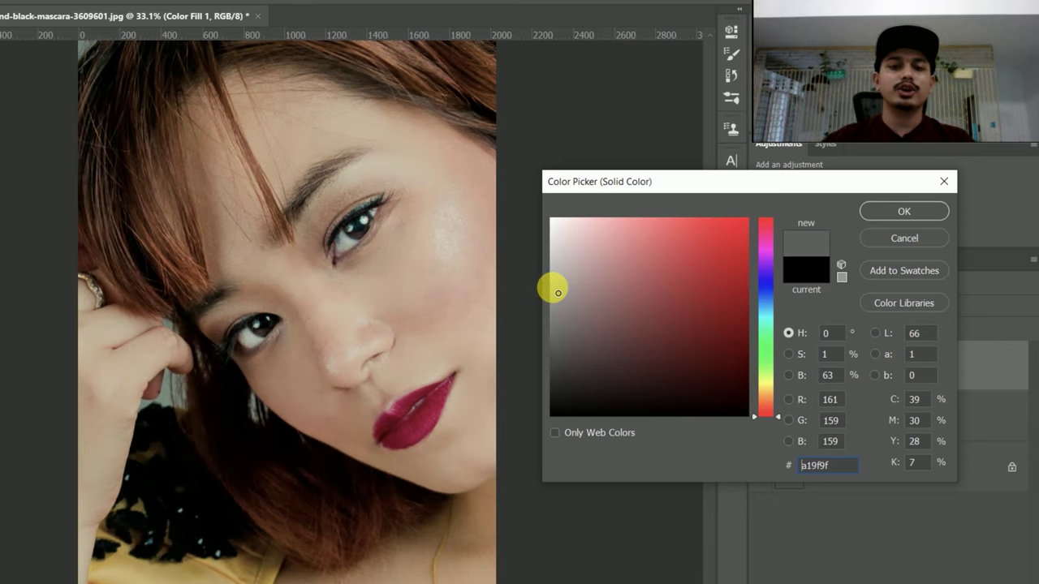
left_click_drag(559, 293, 552, 269)
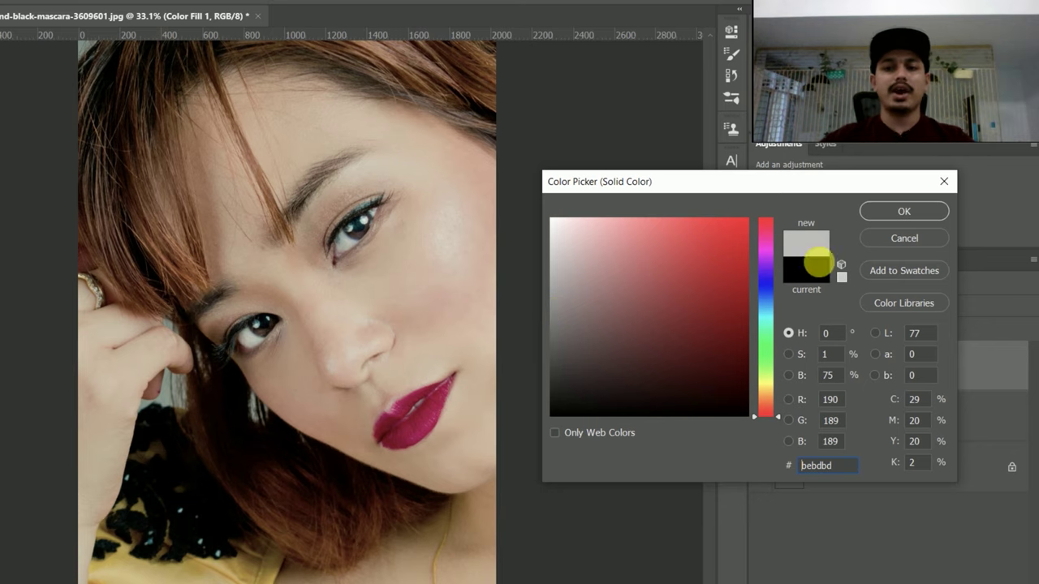
left_click(909, 224)
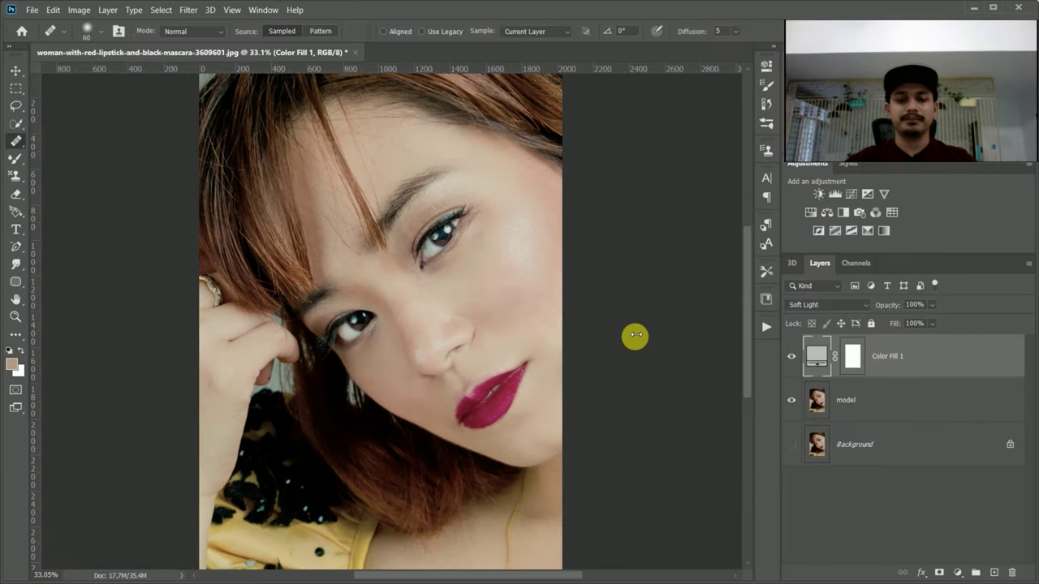
scroll(581, 345, "down", 3)
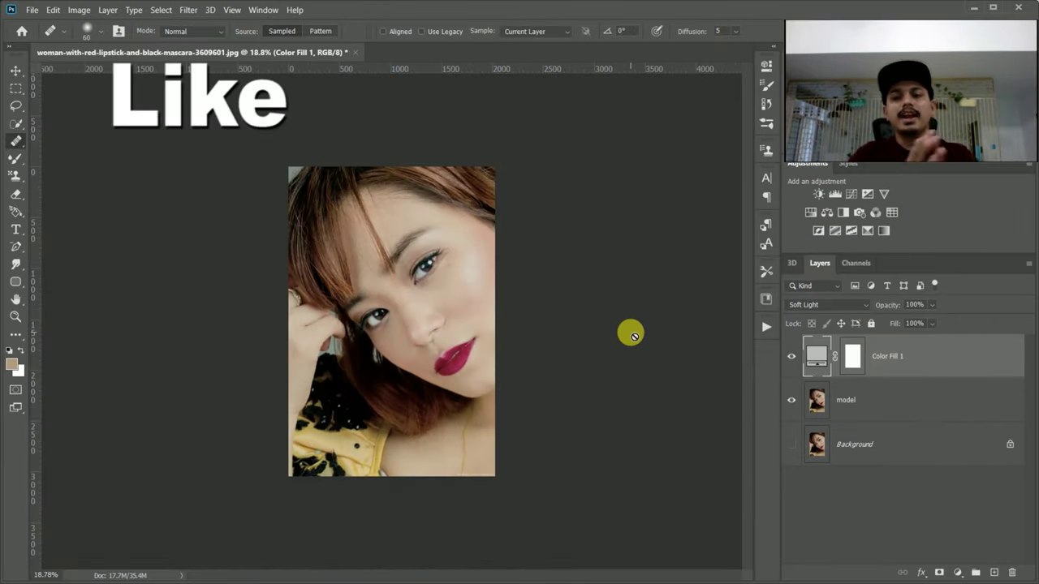